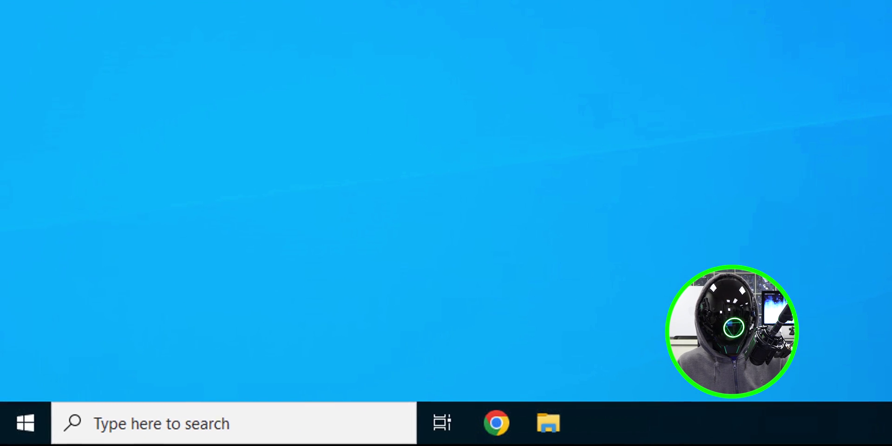
# Step: Run winver to check the server's Windows version
pyautogui.press('super+x')
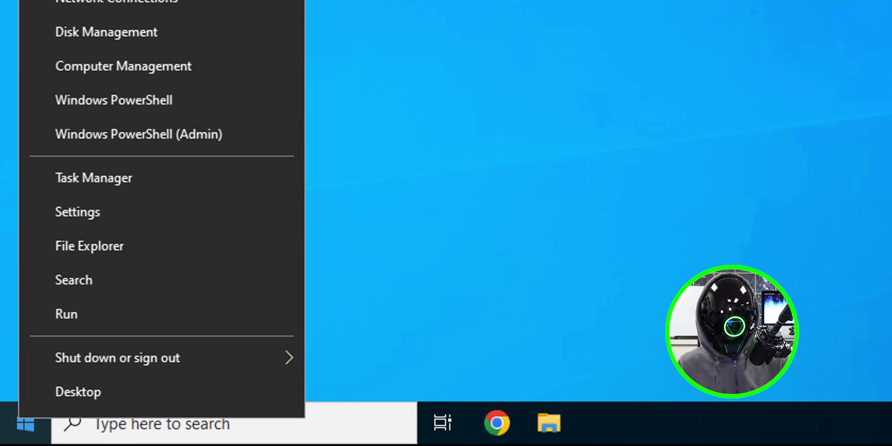
pyautogui.press('r')
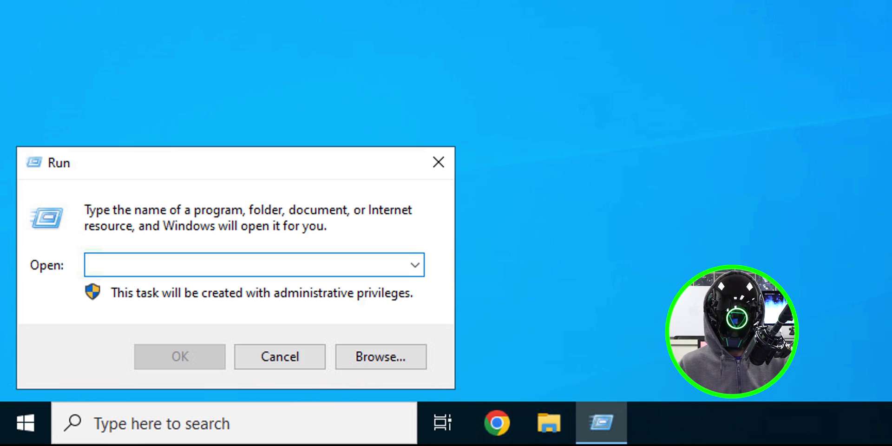
pyautogui.write('winver')
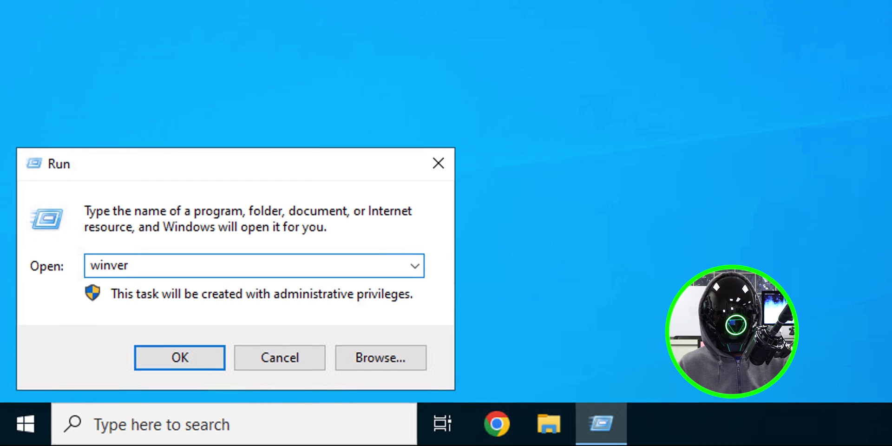
pyautogui.press('Return')
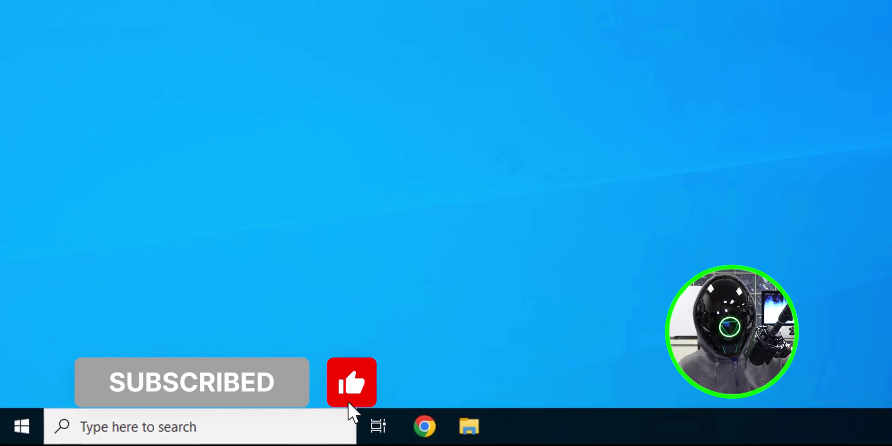
# Step: Open Server Manager to look over the server's configuration
pyautogui.press('super')
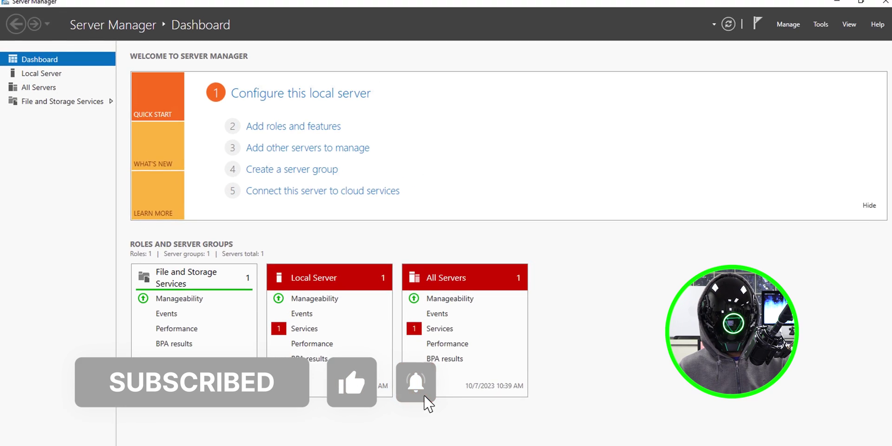
pyautogui.click(44, 116)
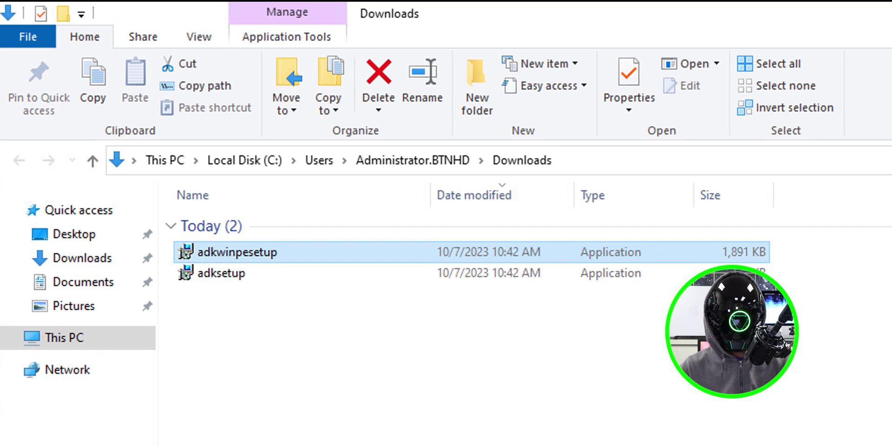
# Step: Run adksetup, decline sharing insights with Microsoft, accept the license agreement and install the Windows ADK with the default features
pyautogui.click(222, 273)
pyautogui.rightClick(218, 275)
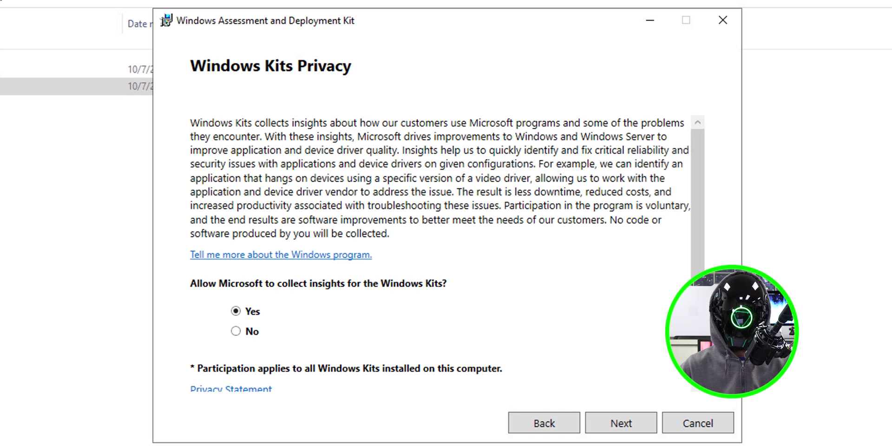
pyautogui.click(236, 331)
pyautogui.press('Return')
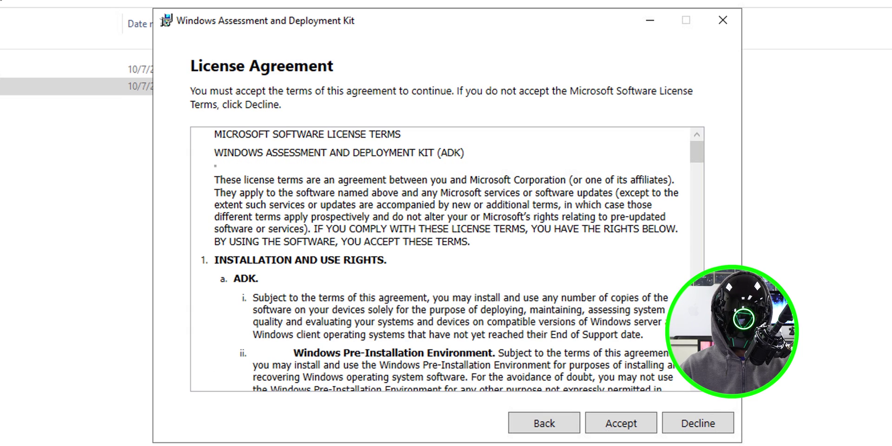
pyautogui.press('Return')
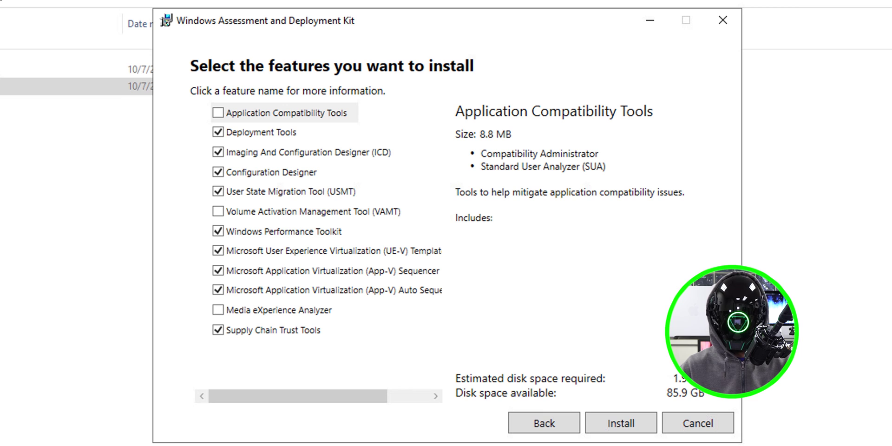
pyautogui.press('Return')
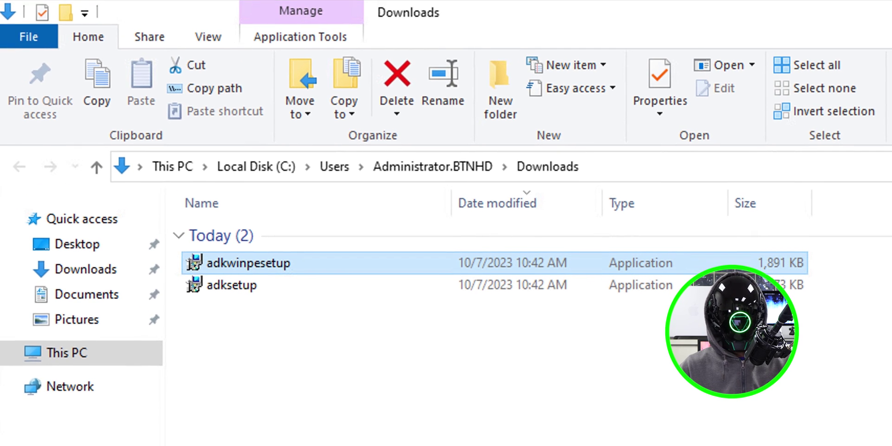
# Step: Run adkwinpesetup, keep insights collection set to No, accept the license agreement and install the Windows Preinstallation Environment
pyautogui.rightClick(263, 264)
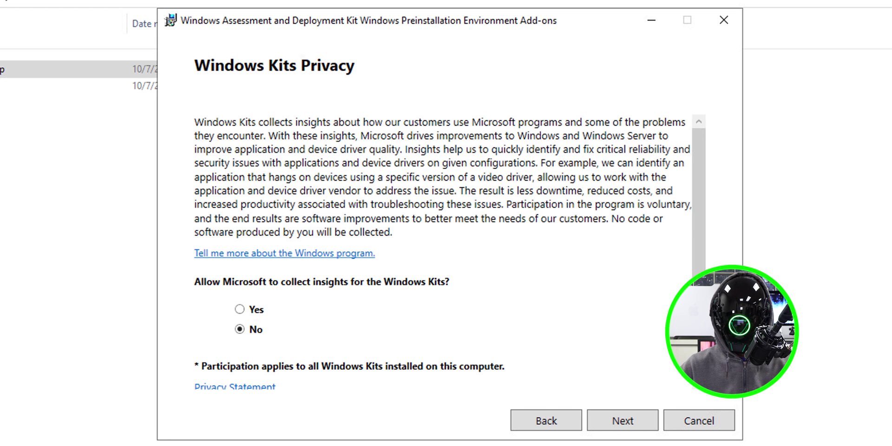
pyautogui.press('Return')
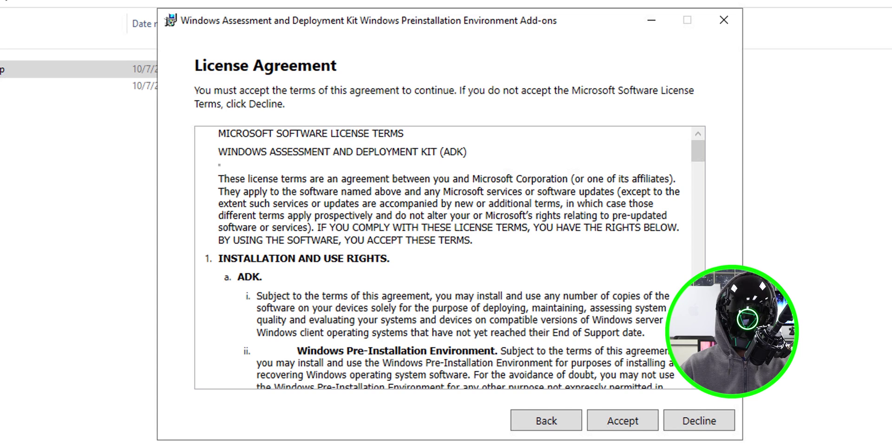
pyautogui.press('Return')
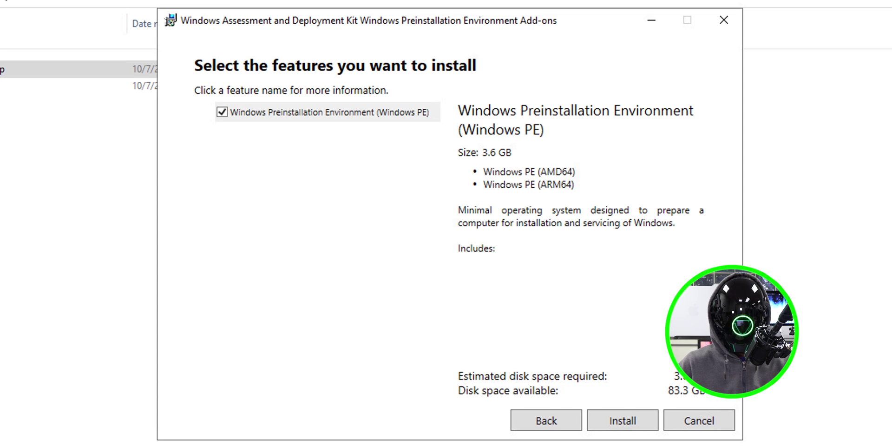
pyautogui.press('Return')
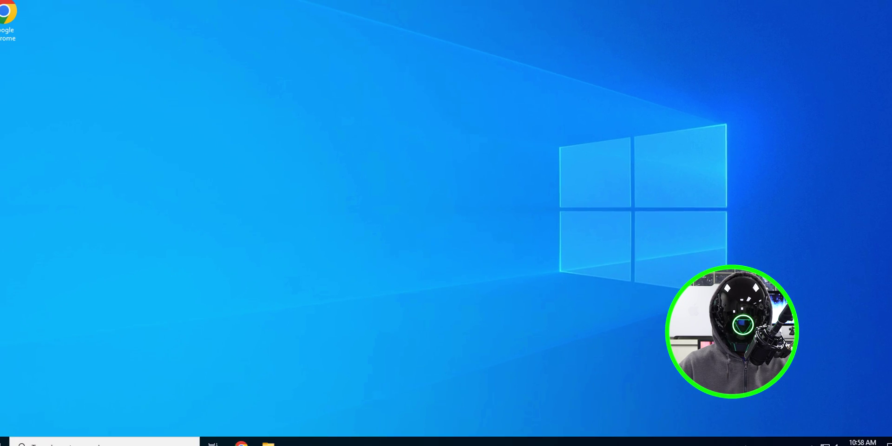
# Step: Look through the list of installed apps for the Windows Kits tools
pyautogui.press('super')
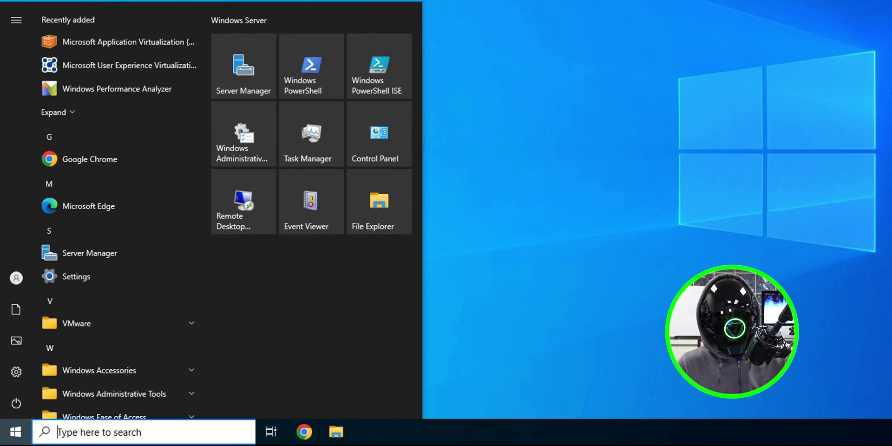
pyautogui.scroll(-3, 118, 218)
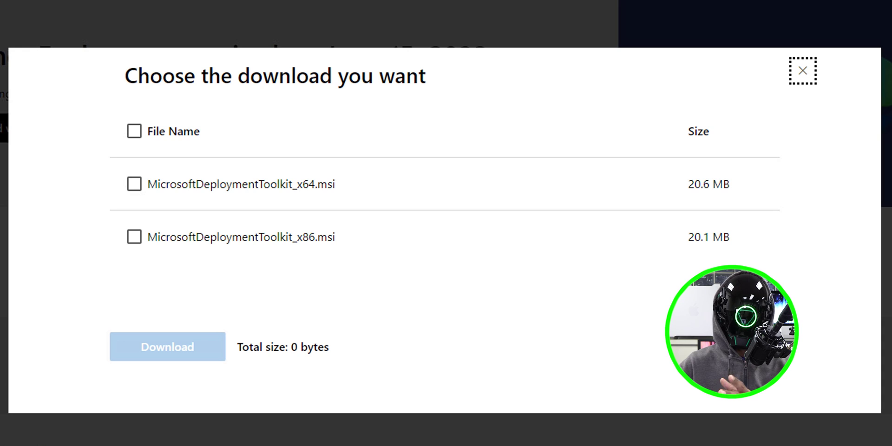
# Step: Select MicrosoftDeploymentToolkit_x64.msi for download and launch its installation from the Downloads folder
pyautogui.click(134, 184)
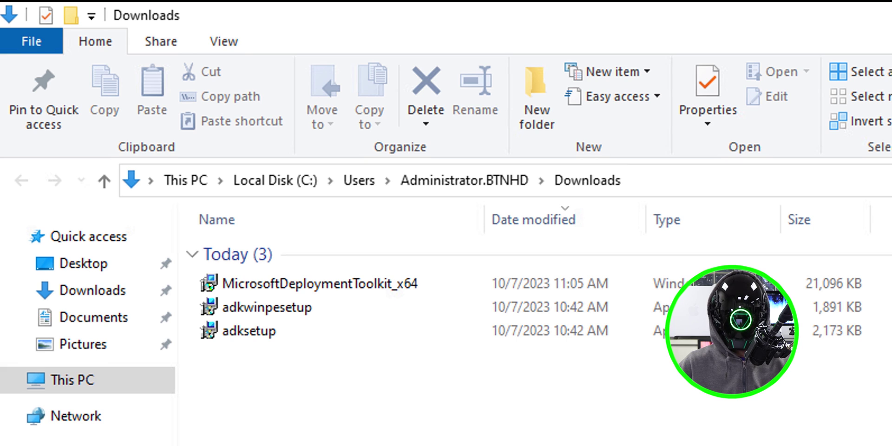
pyautogui.click(342, 284)
pyautogui.rightClick(342, 284)
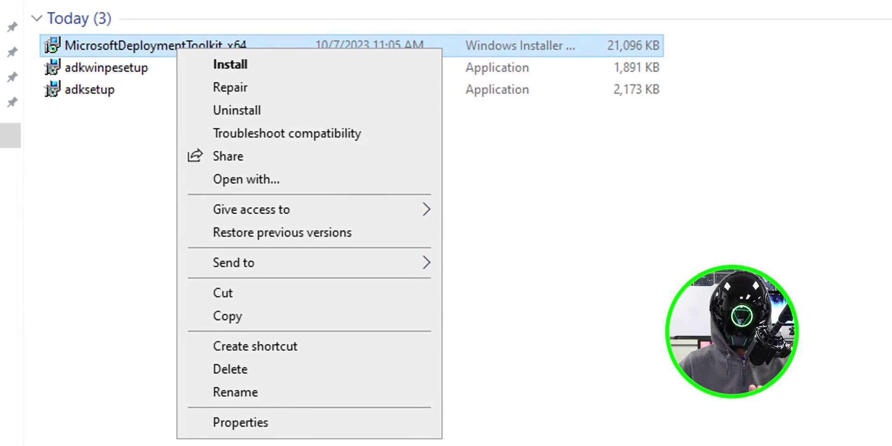
pyautogui.click(230, 65)
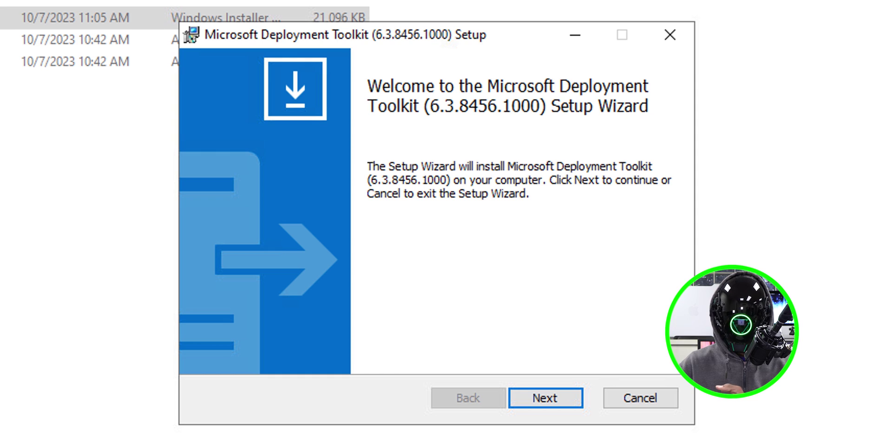
# Step: Install Microsoft Deployment Toolkit with the license accepted, default features and location, and without joining the Customer Experience Improvement Program
pyautogui.press('Return')
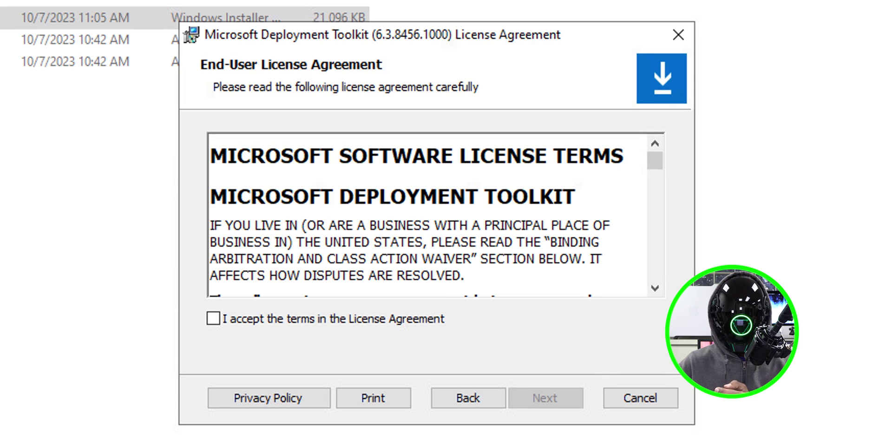
pyautogui.press('space')
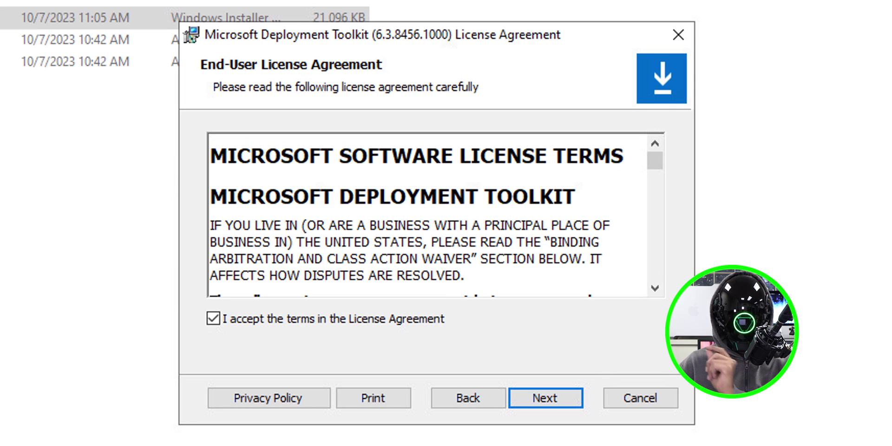
pyautogui.press('Return')
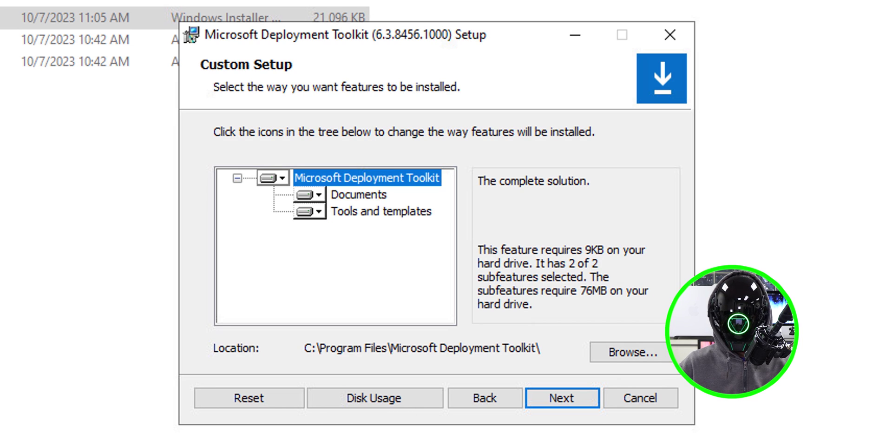
pyautogui.press('Return')
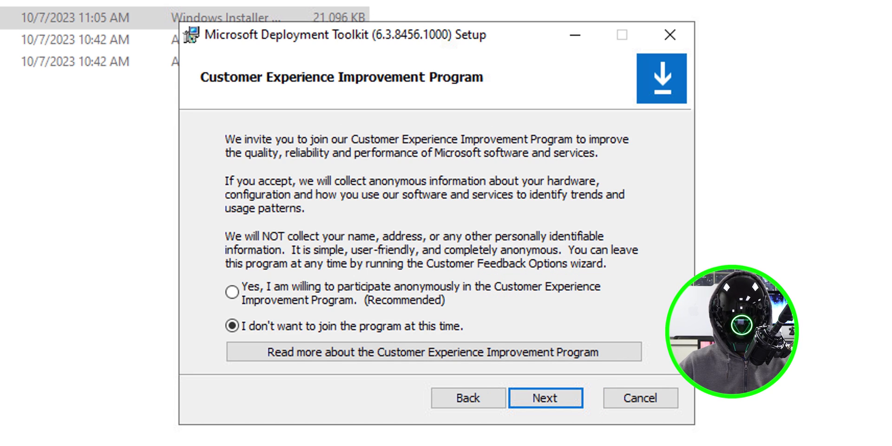
pyautogui.press('Return')
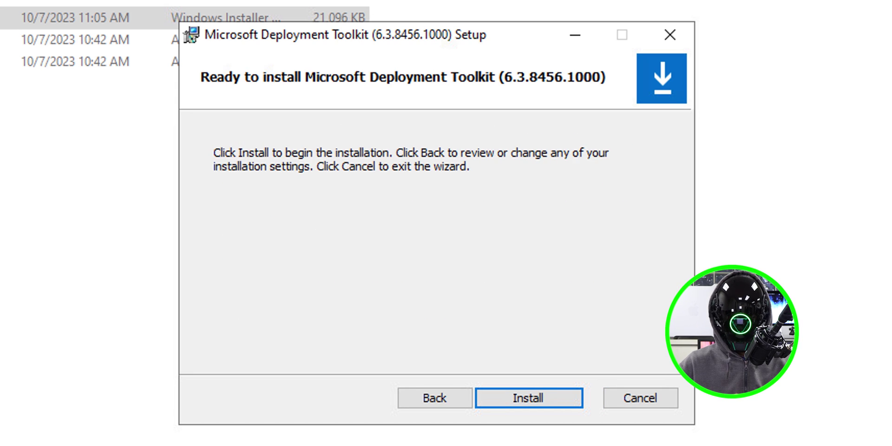
pyautogui.press('Return')
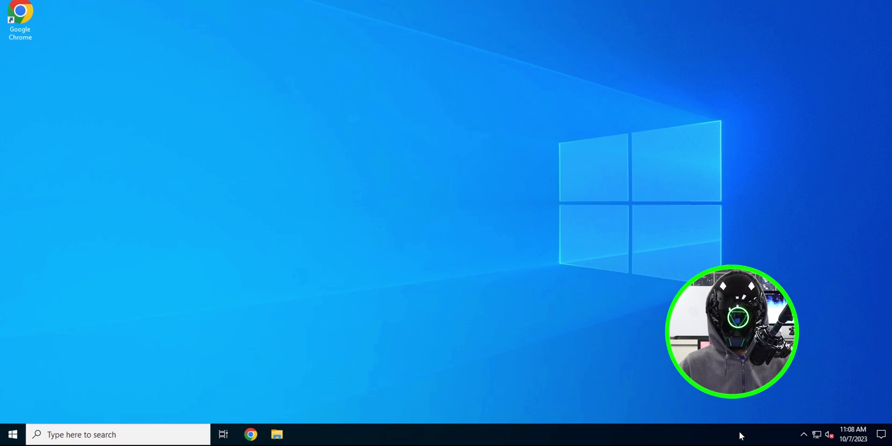
# Step: Open Deployment Workbench and start a new deployment share with the path D:\DeploymentShare
pyautogui.press('super')
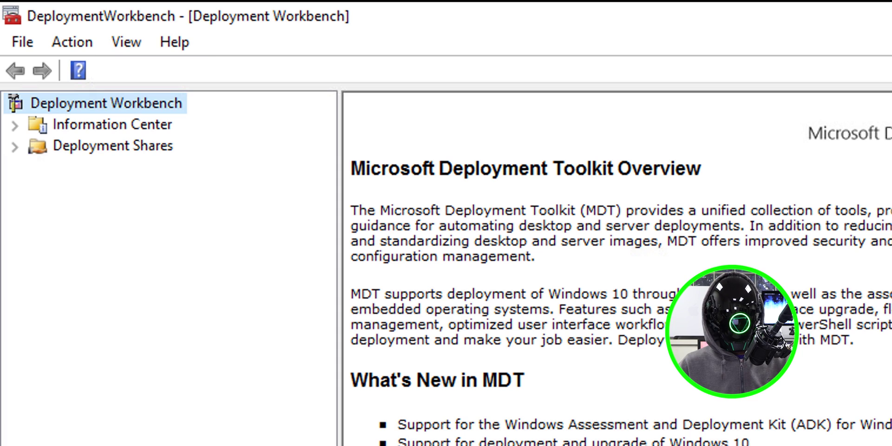
pyautogui.click(112, 145)
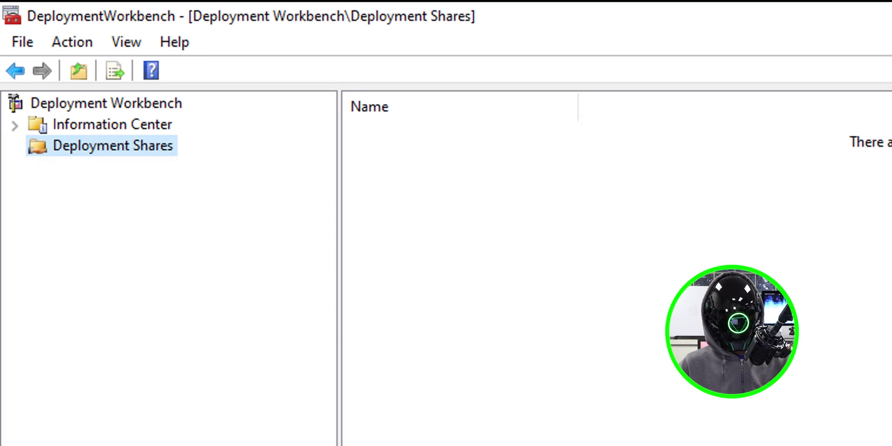
pyautogui.rightClick(124, 148)
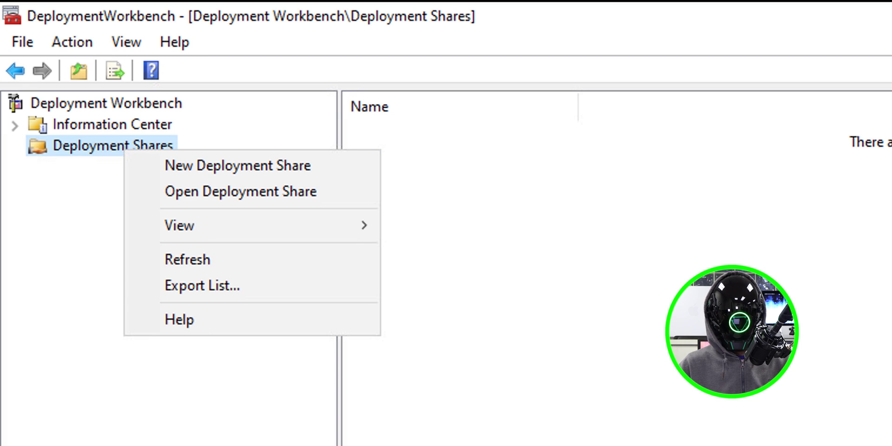
pyautogui.click(237, 165)
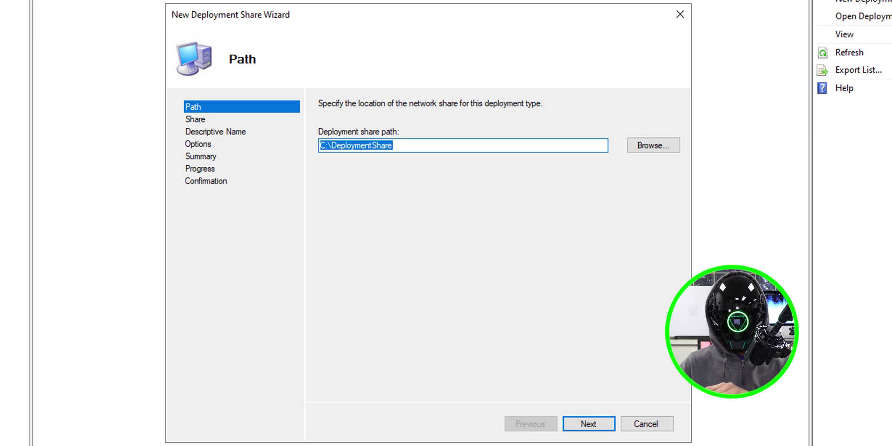
pyautogui.write('D:\\DeploymentShare')
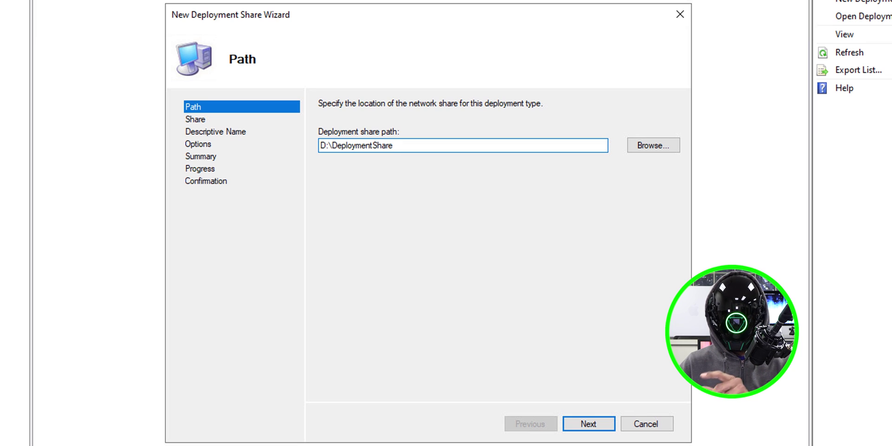
pyautogui.press('Return')
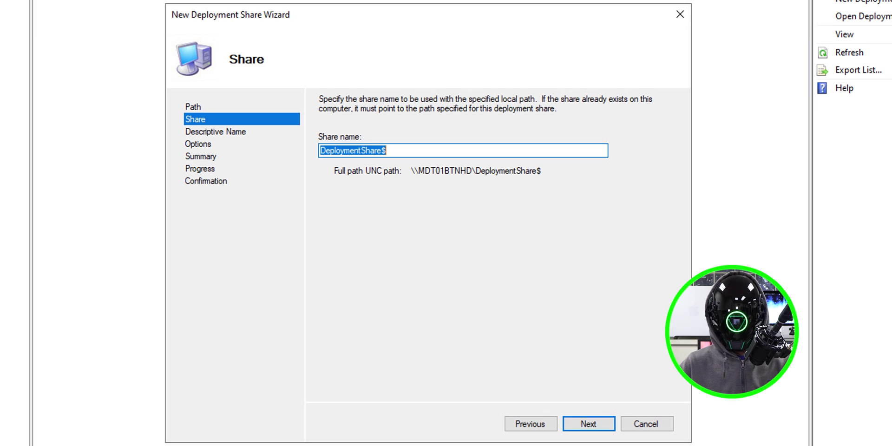
# Step: Keep the share name DeploymentShare$ and set the share description to BTNHD Deployment Share
pyautogui.press('Return')
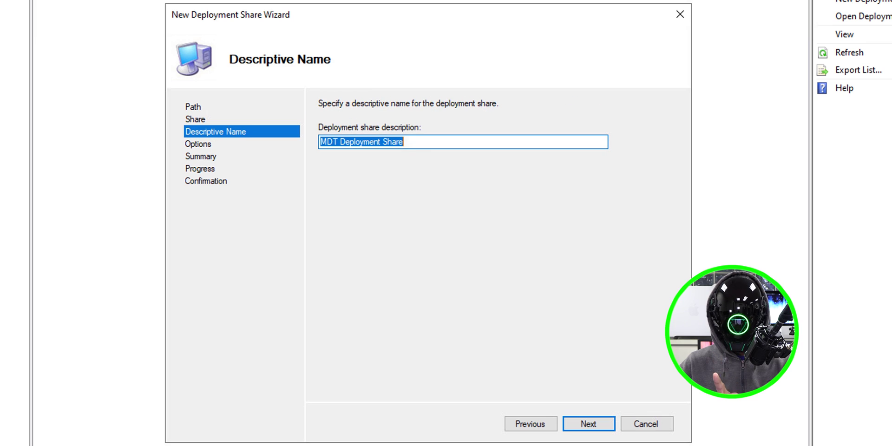
pyautogui.write('BTNHD Deployment Share')
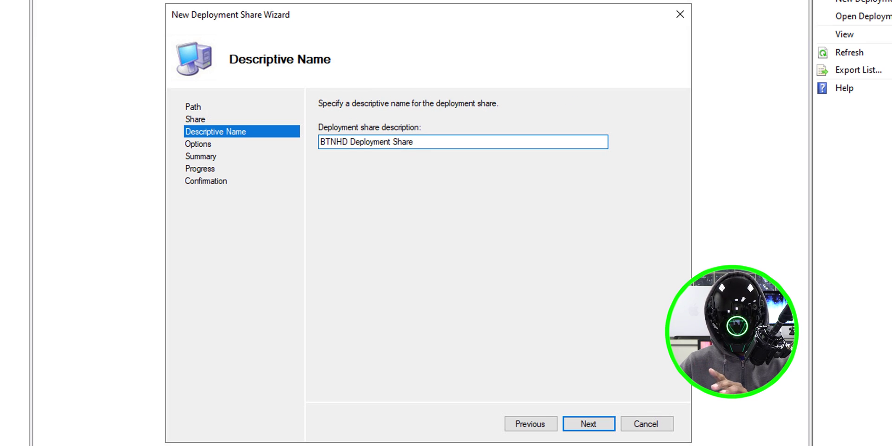
pyautogui.press('Return')
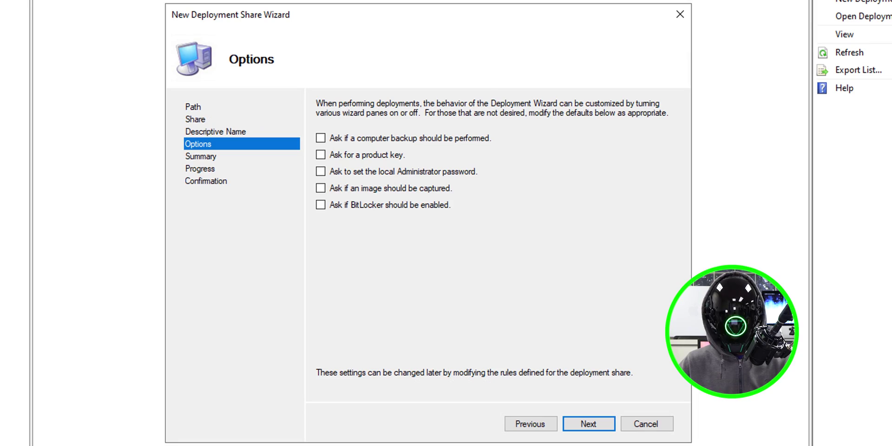
# Step: Create the deployment share with all option prompts disabled and finish the wizard
pyautogui.press('Return')
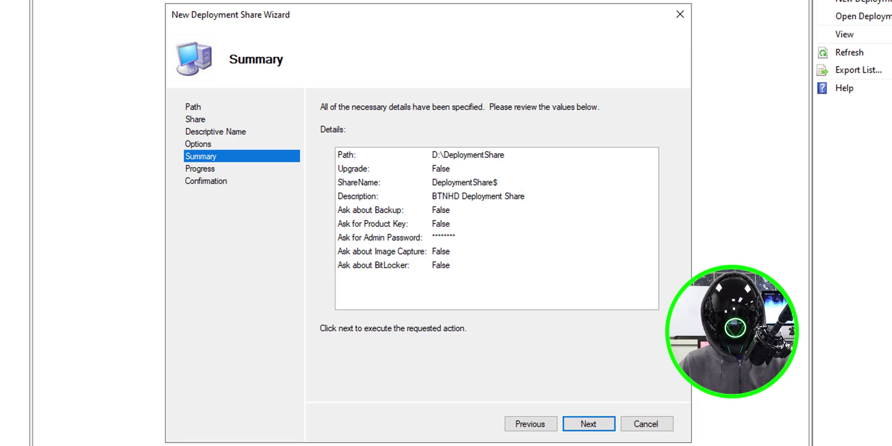
pyautogui.press('Return')
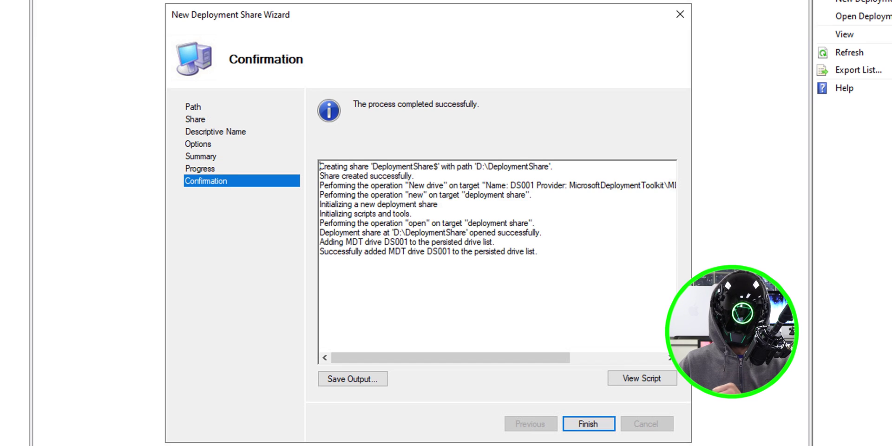
pyautogui.press('Return')
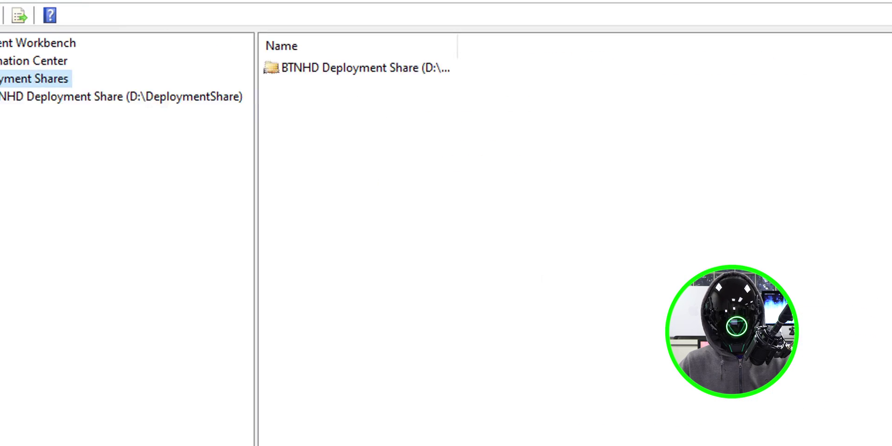
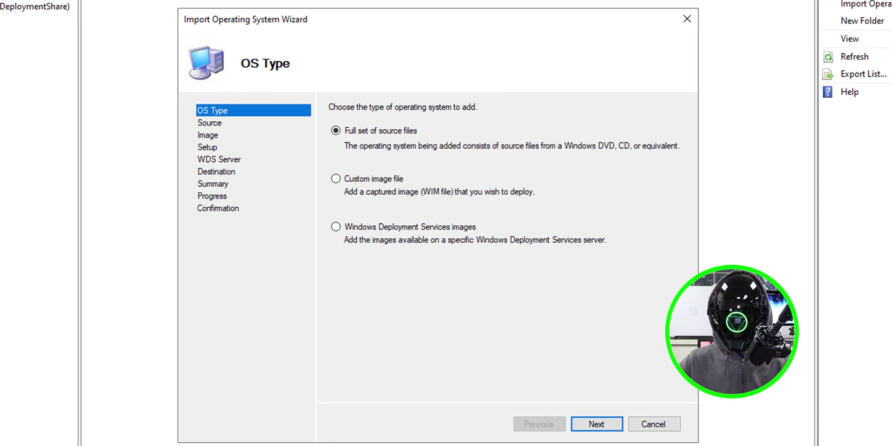
# Step: Set the operating system import to a full set of source files from the DVD drive E: (CPBA_X64FRE_EN-US_DV9)
pyautogui.press('Return')
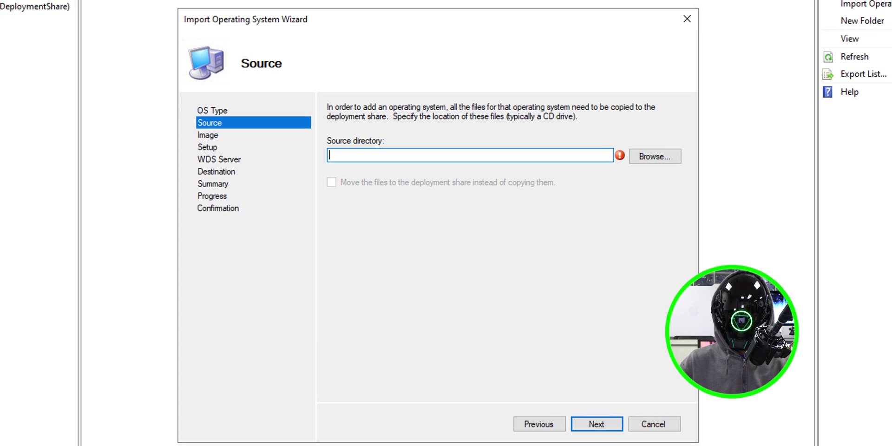
pyautogui.press('Tab')
pyautogui.press('Return')
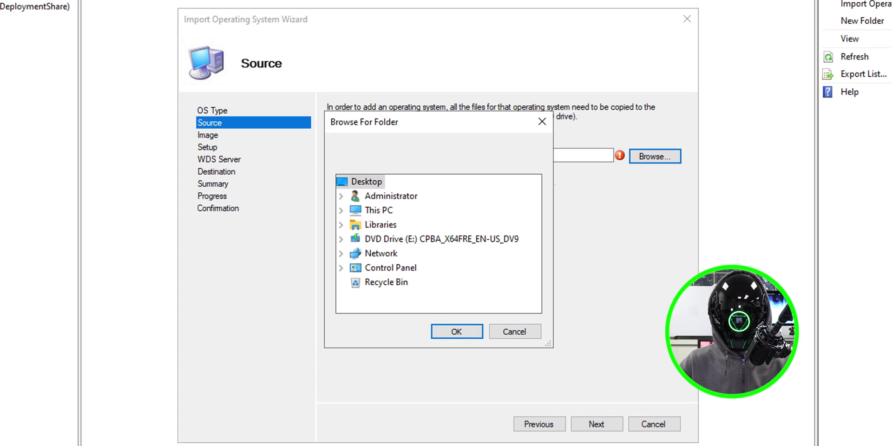
pyautogui.click(441, 239)
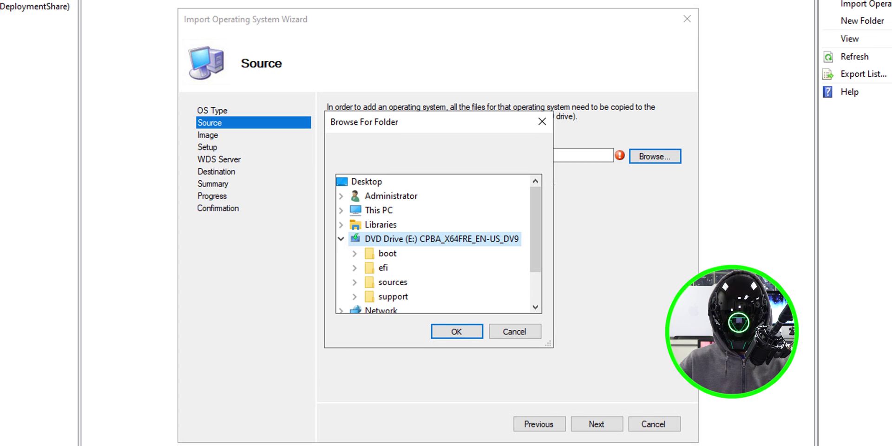
pyautogui.press('Return')
pyautogui.hotkey('alt', 'n')
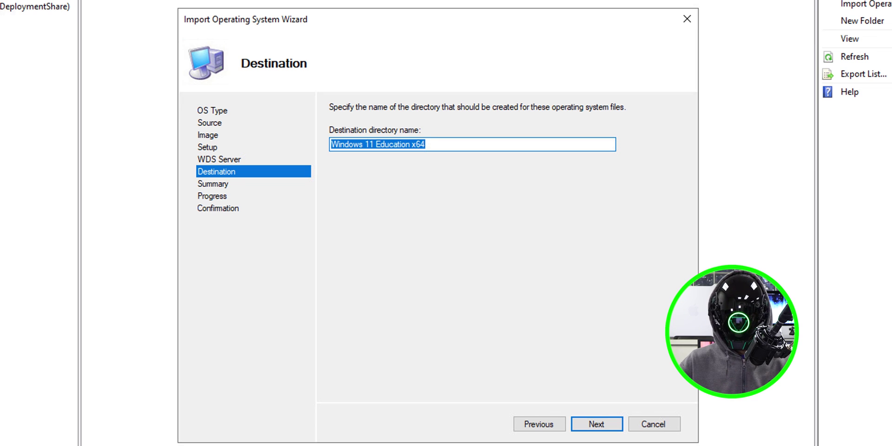
# Step: Import the operating system files into the destination directory Windows 11 Education x64 and finish the wizard
pyautogui.hotkey('alt', 'n')
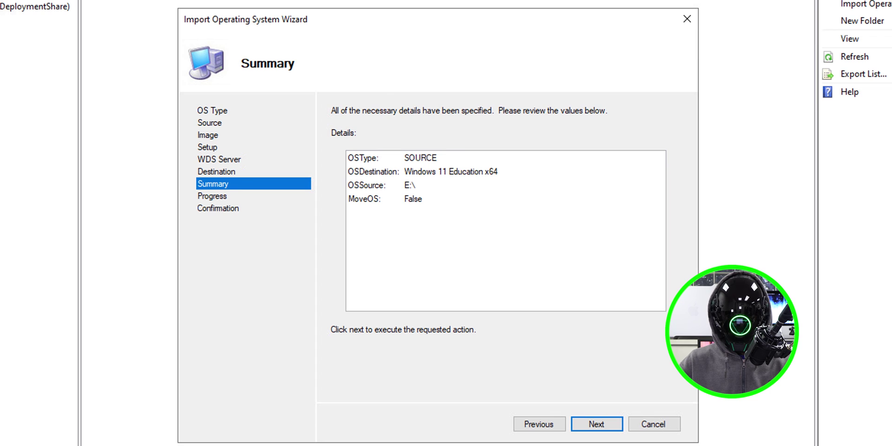
pyautogui.hotkey('alt', 'n')
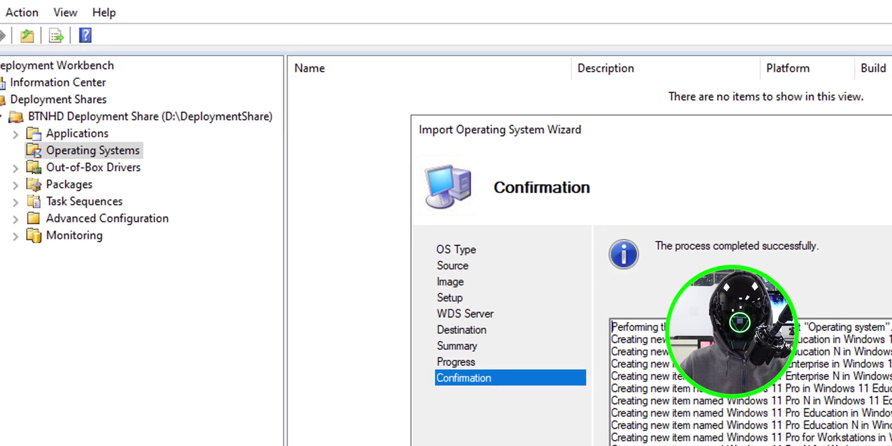
pyautogui.press('Return')
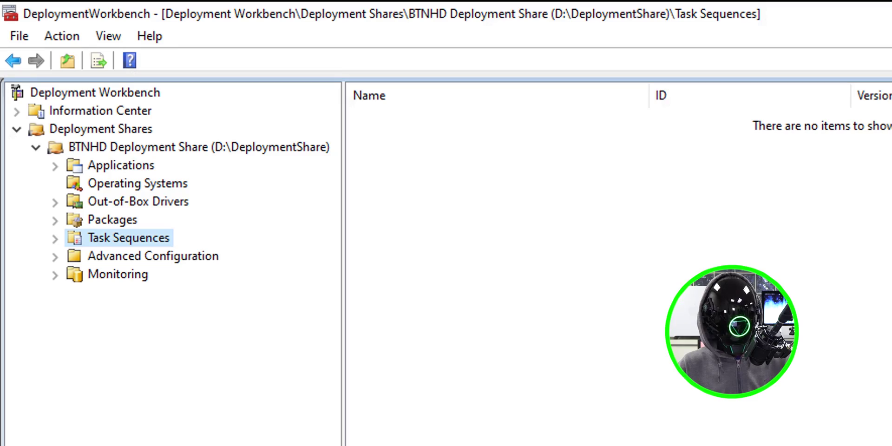
# Step: Start a new task sequence with ID WIN01 and the name BTNHD Windows 11 v22H2 Enterprise x64 TS
pyautogui.rightClick(136, 240)
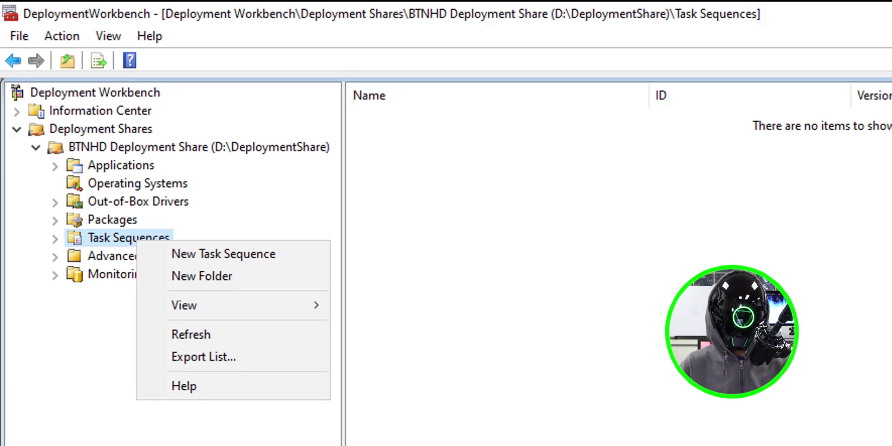
pyautogui.click(223, 253)
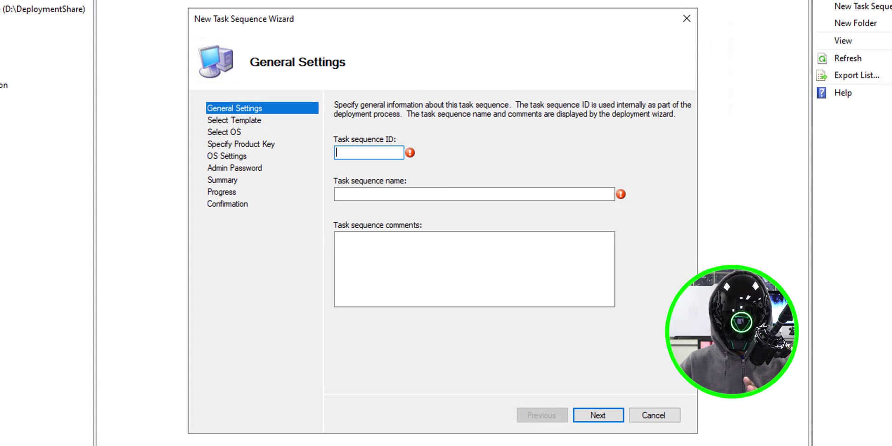
pyautogui.write('WIN01')
pyautogui.press('Tab')
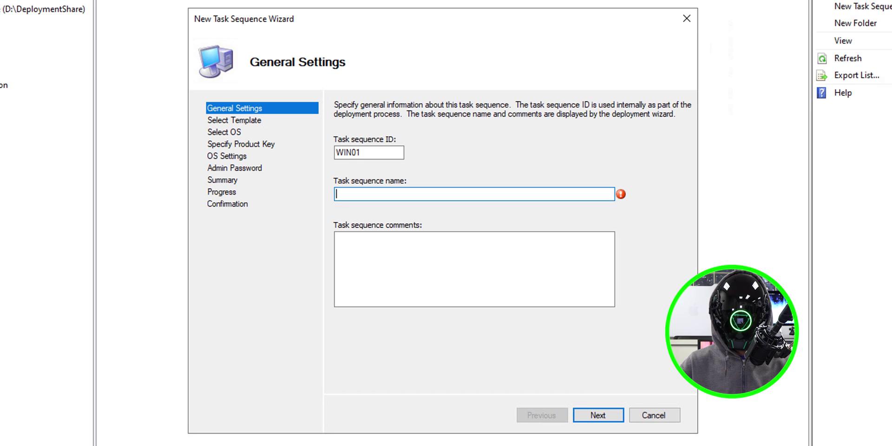
pyautogui.write('BTNHD Windows 11 v22H2 Enterprise x64 TS')
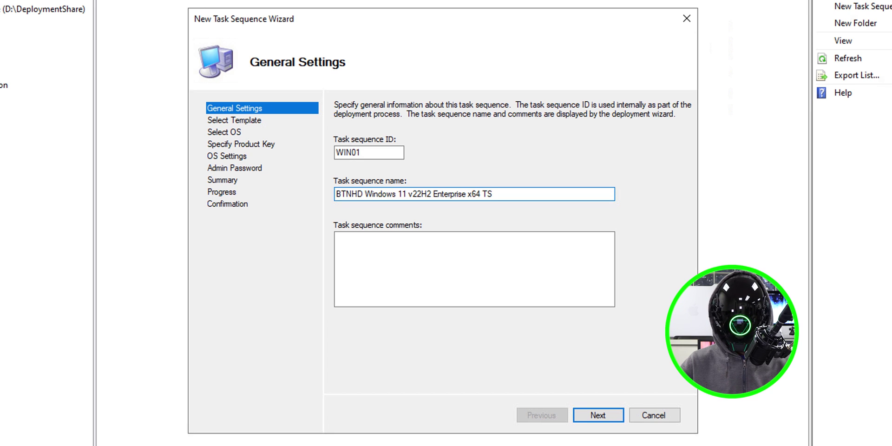
pyautogui.press('Return')
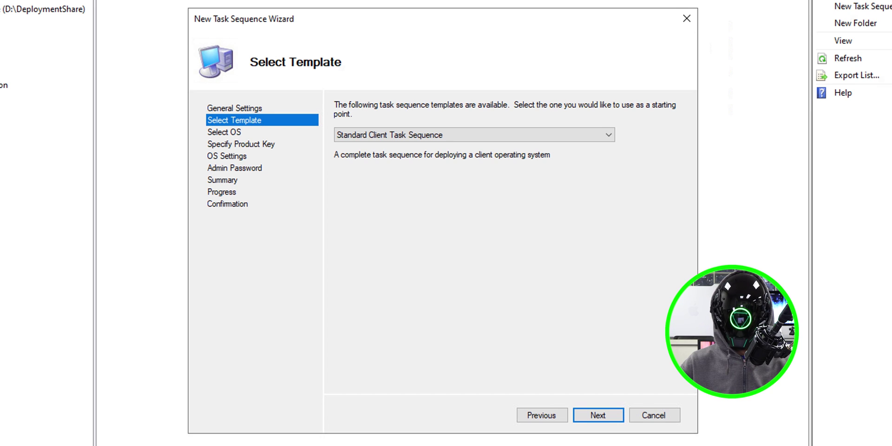
# Step: Use the Standard Client Task Sequence template with the Windows 11 Enterprise image and specify no product key
pyautogui.press('Return')
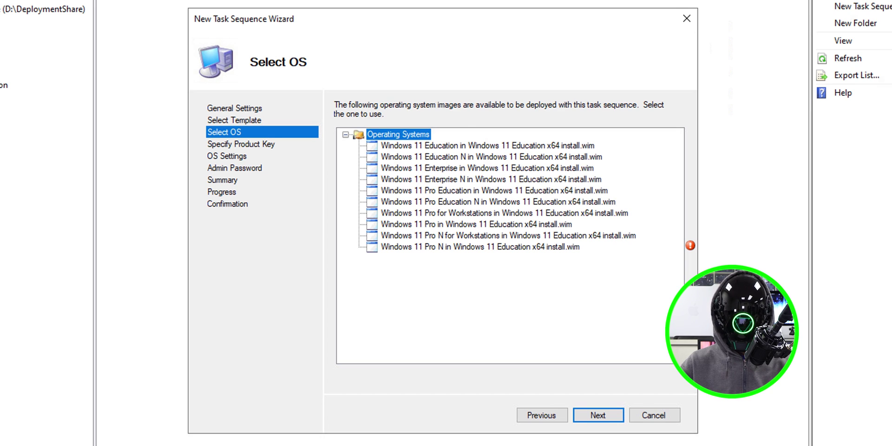
pyautogui.click(487, 168)
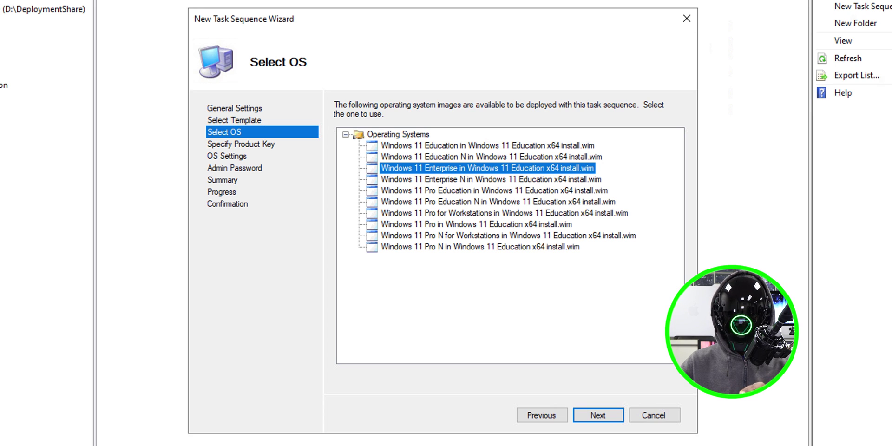
pyautogui.press('Return')
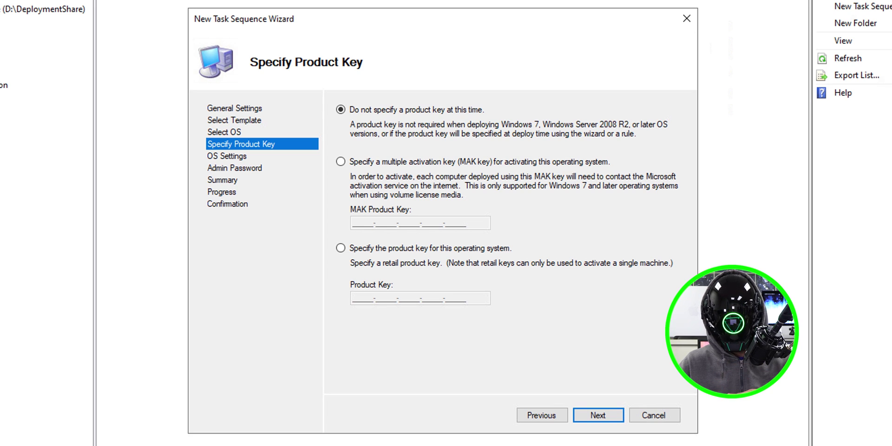
pyautogui.press('Return')
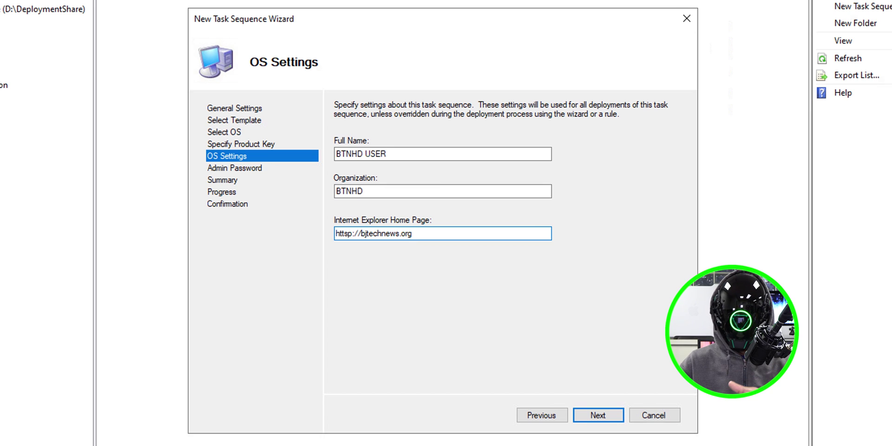
# Step: Set full name BTNHD USER, organization BTNHD and home page httsp://bjtechnews.org, enter and confirm the local Administrator password, and finish creating the task sequence
pyautogui.press('Return')
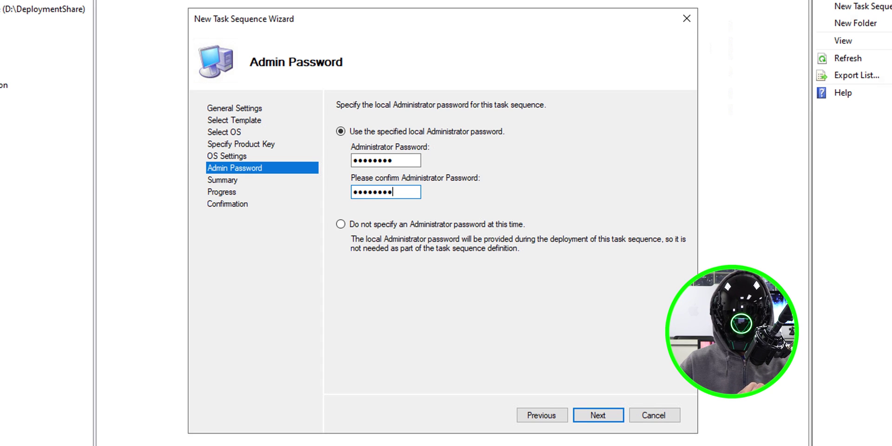
pyautogui.press('Return')
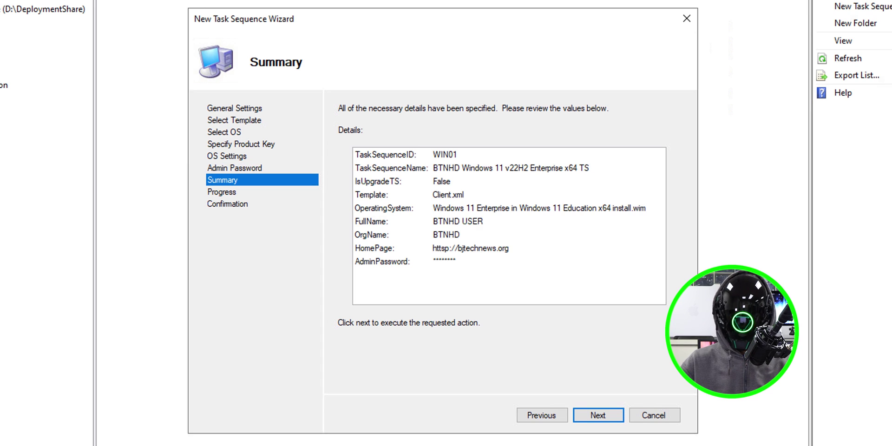
pyautogui.press('Return')
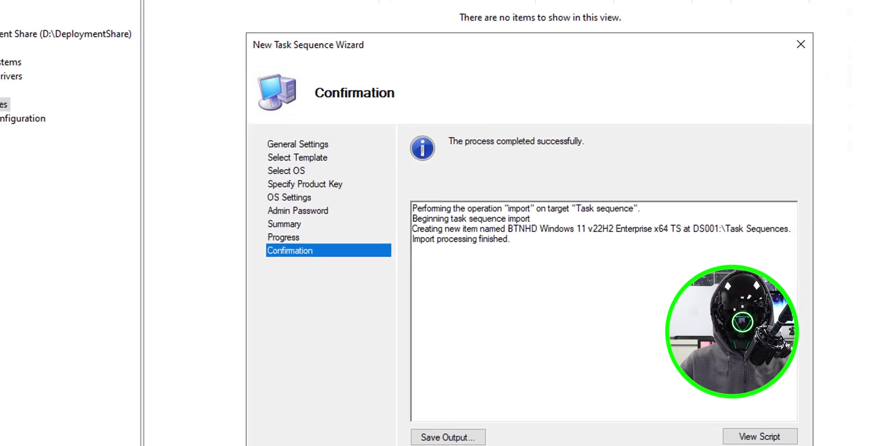
pyautogui.press('Return')
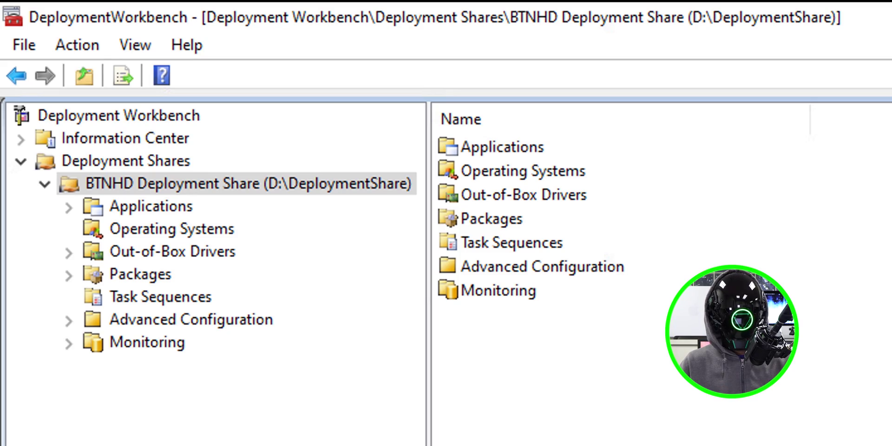
# Step: Try to update the BTNHD Deployment Share with the optimized boot image updating process and without compression
pyautogui.rightClick(240, 183)
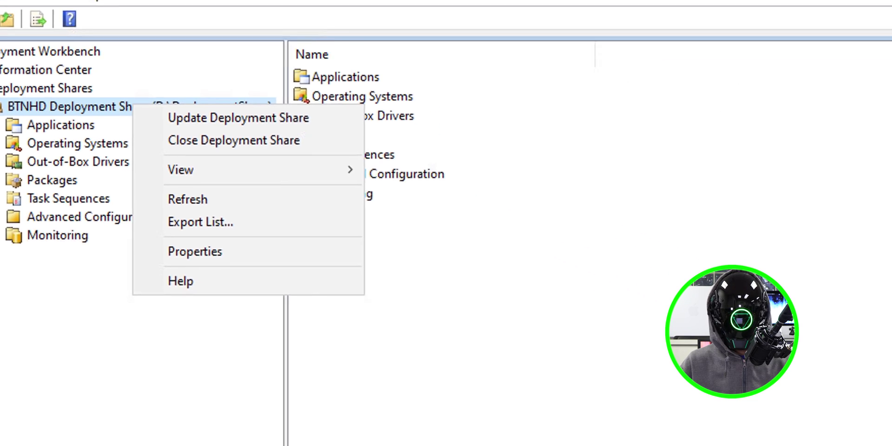
pyautogui.click(370, 198)
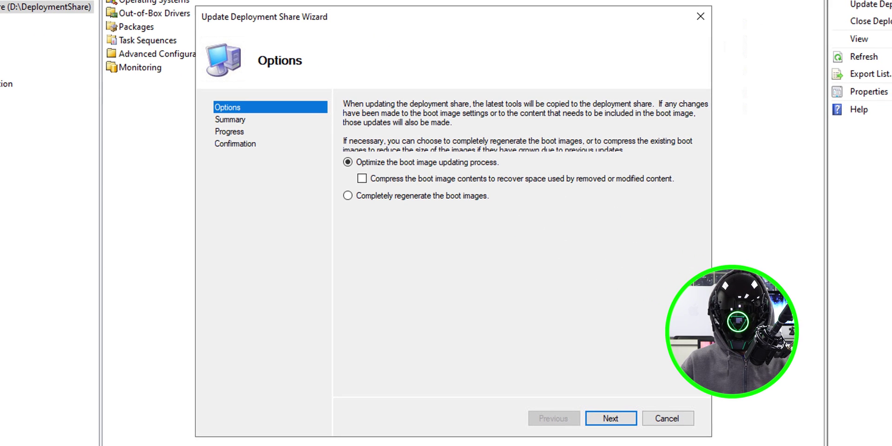
pyautogui.press('Return')
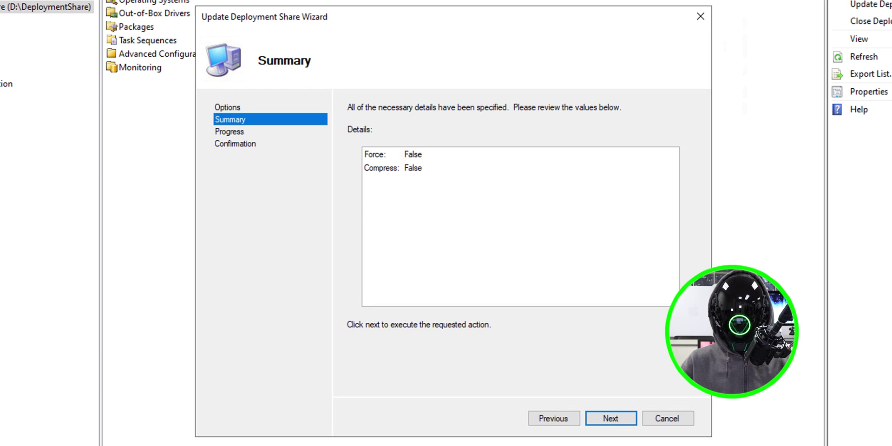
pyautogui.press('Return')
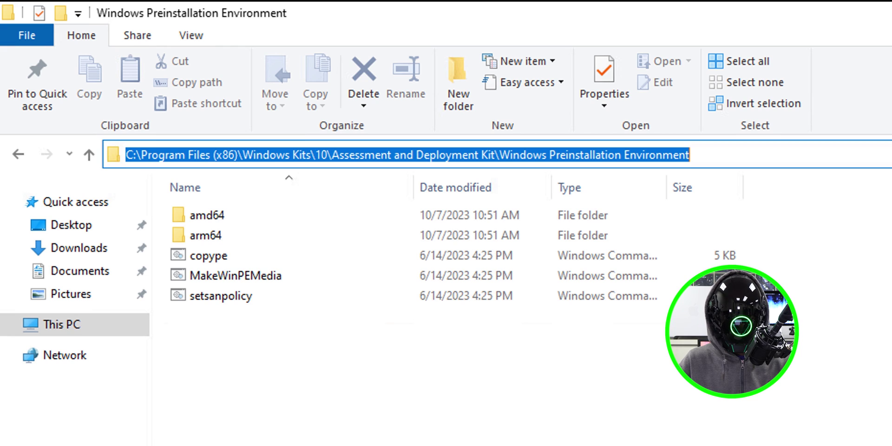
# Step: Duplicate the amd64 folder inside the ADK's Windows Preinstallation Environment folder in File Explorer and rename the copy x86
pyautogui.click(207, 215)
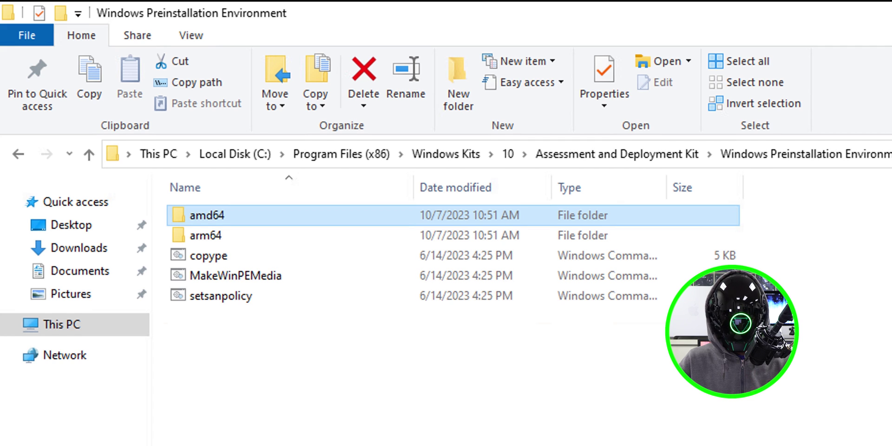
pyautogui.hotkey('ctrl', 'c')
pyautogui.hotkey('ctrl', 'v')
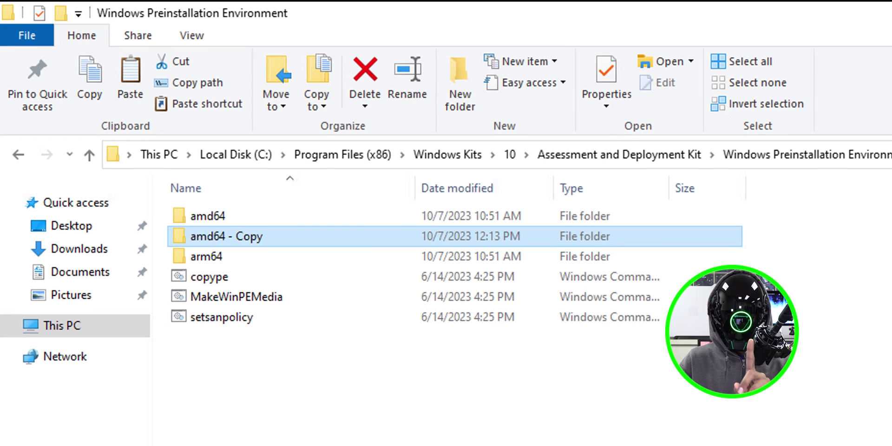
pyautogui.press('F2')
pyautogui.write('x86')
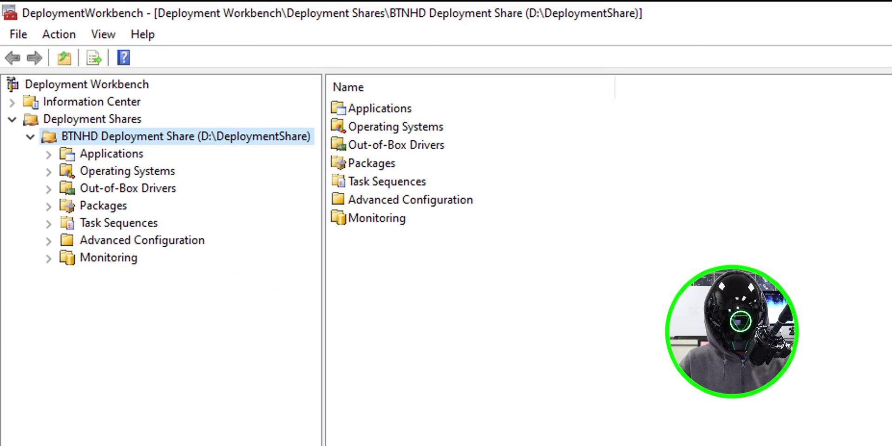
# Step: In Deployment Workbench, run the BTNHD Deployment Share update again with the default options, without forcing or compressing the boot images
pyautogui.rightClick(186, 136)
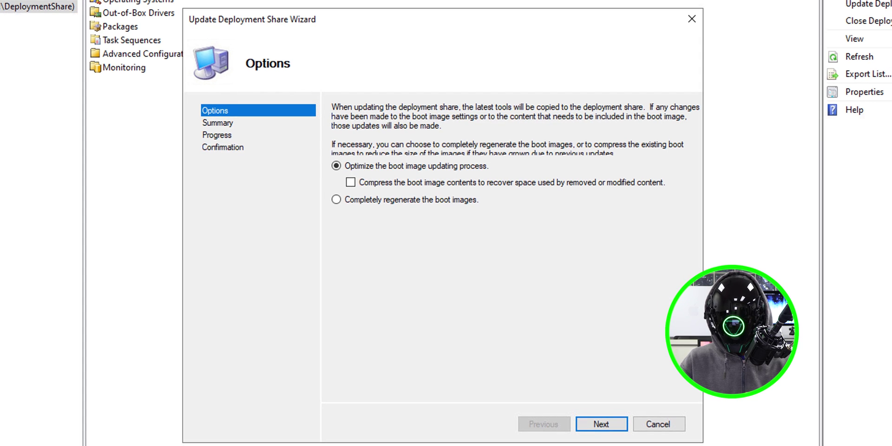
pyautogui.press('Return')
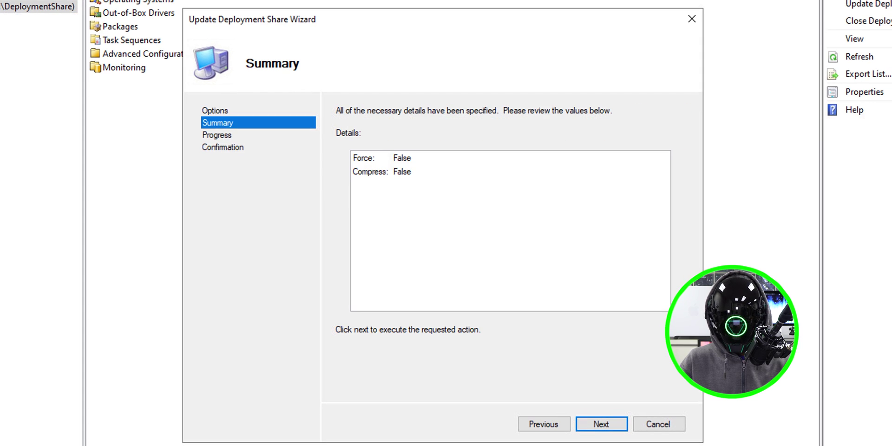
pyautogui.press('Return')
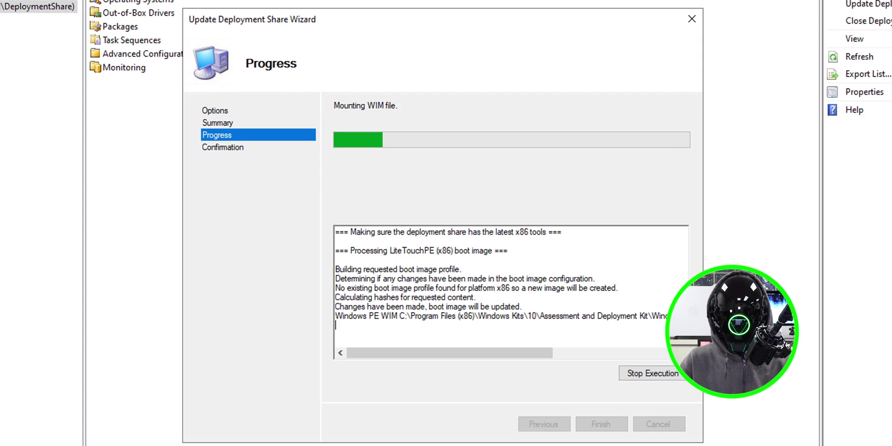